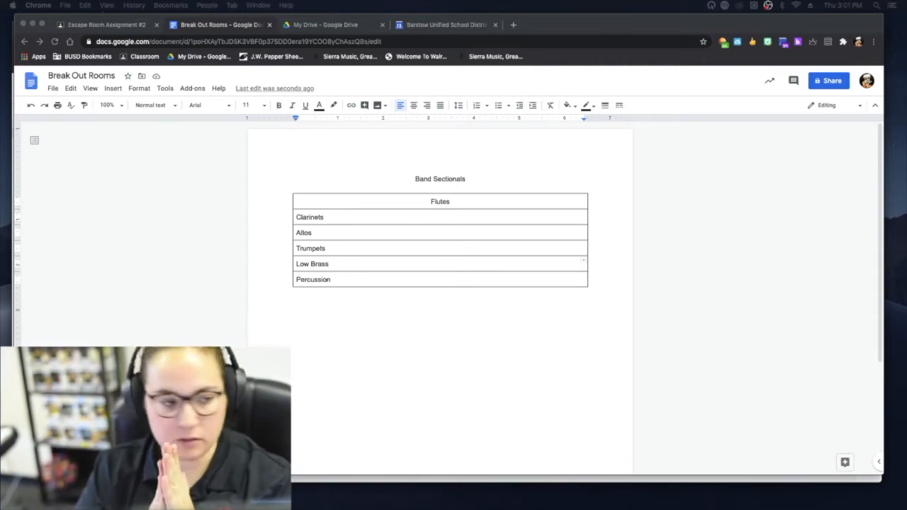
# Center the text in all six rows of the Band Sectionals table, from Flutes through Percussion.
pyautogui.click(306, 205)
pyautogui.moveTo(306, 203); pyautogui.dragTo(327, 277)
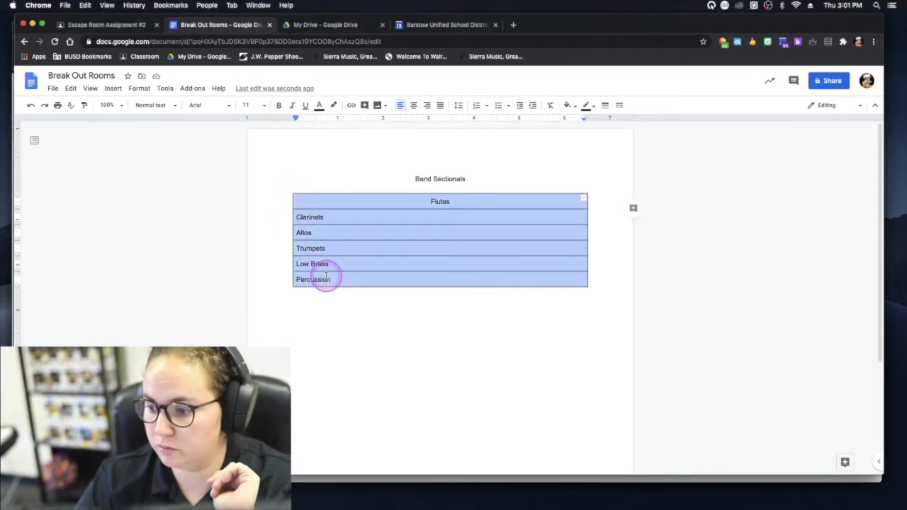
pyautogui.click(414, 106)
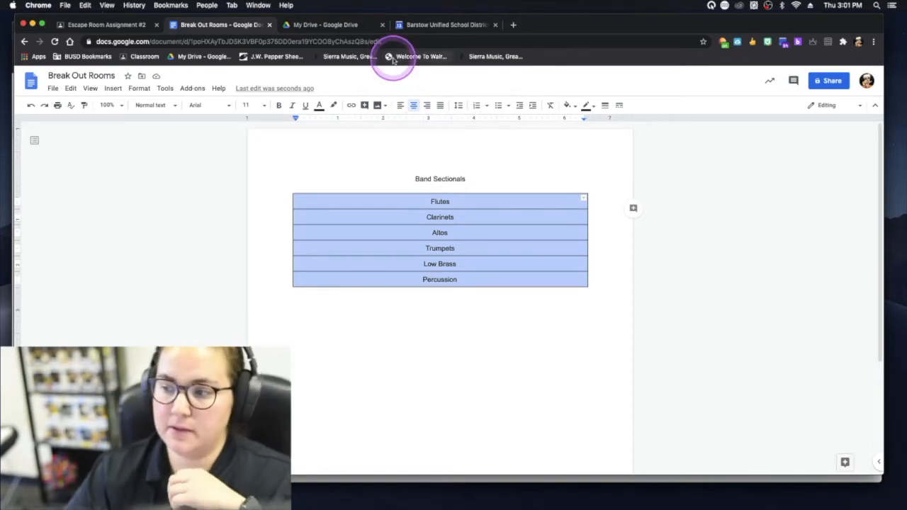
# Switch to Google Calendar and examine the details and availability view of Friday's Choir event.
pyautogui.click(409, 24)
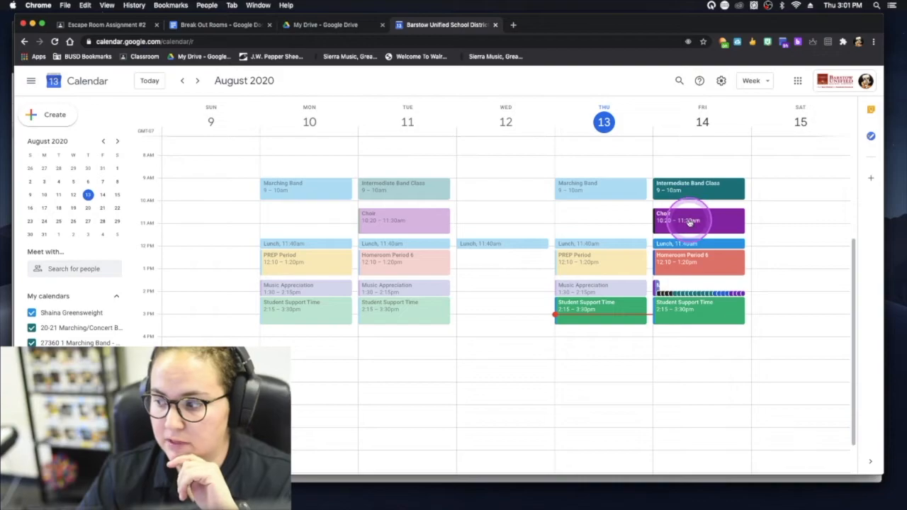
pyautogui.click(689, 222)
pyautogui.click(554, 190)
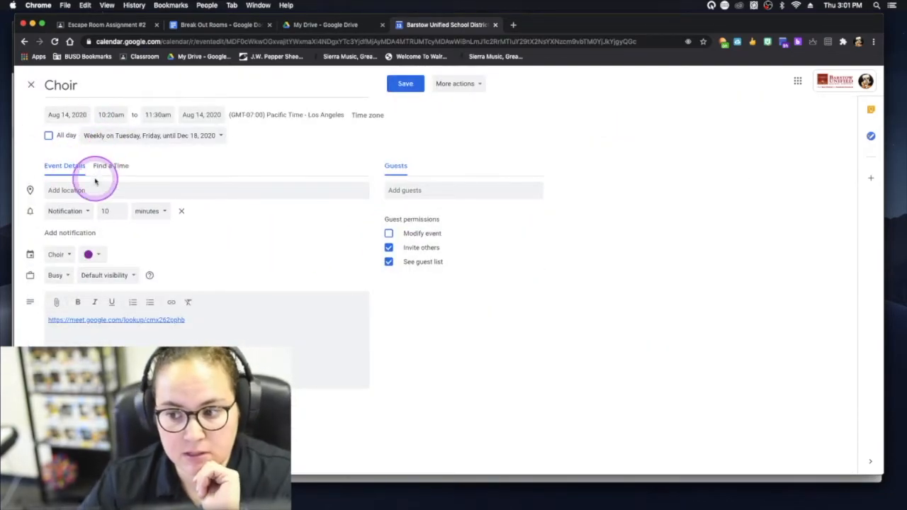
pyautogui.click(106, 166)
pyautogui.click(69, 165)
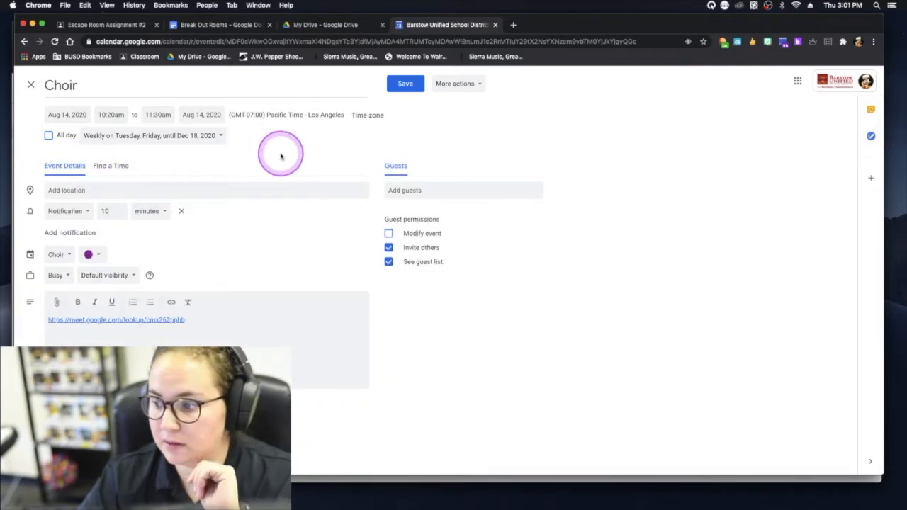
pyautogui.click(319, 24)
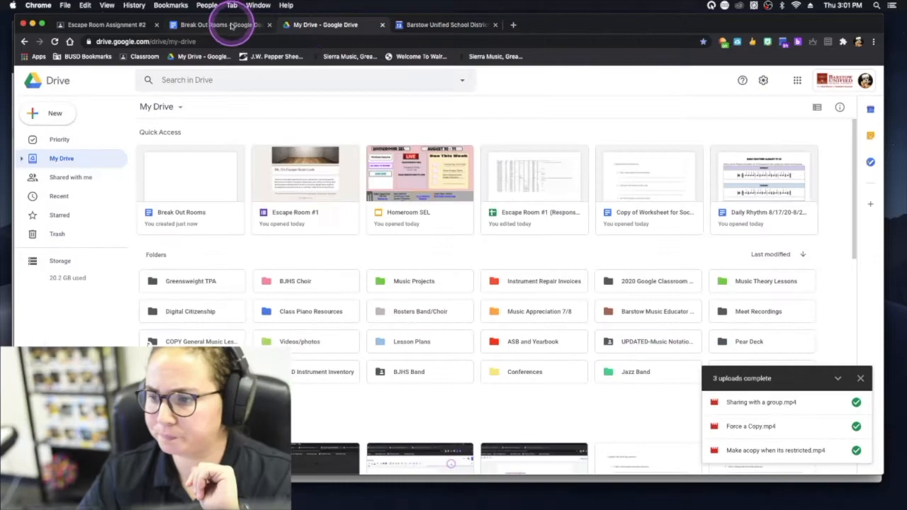
pyautogui.click(227, 25)
pyautogui.click(438, 352)
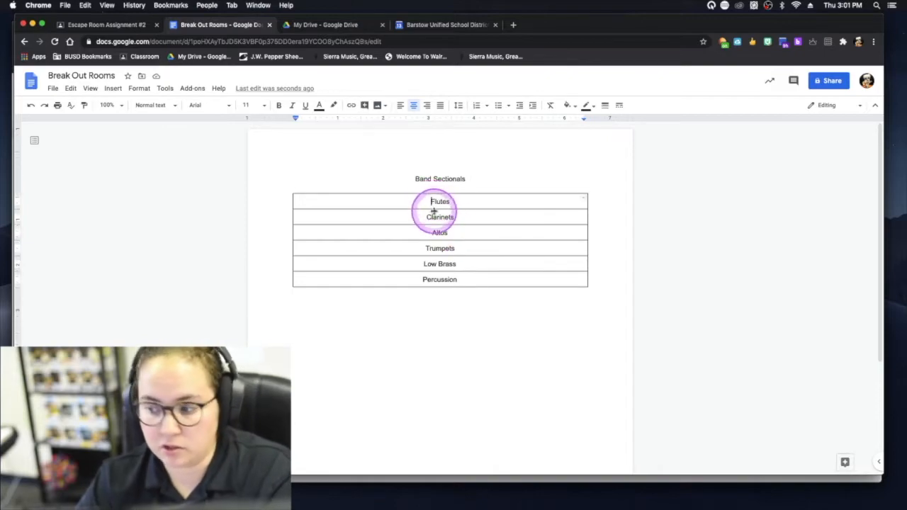
pyautogui.click(434, 217)
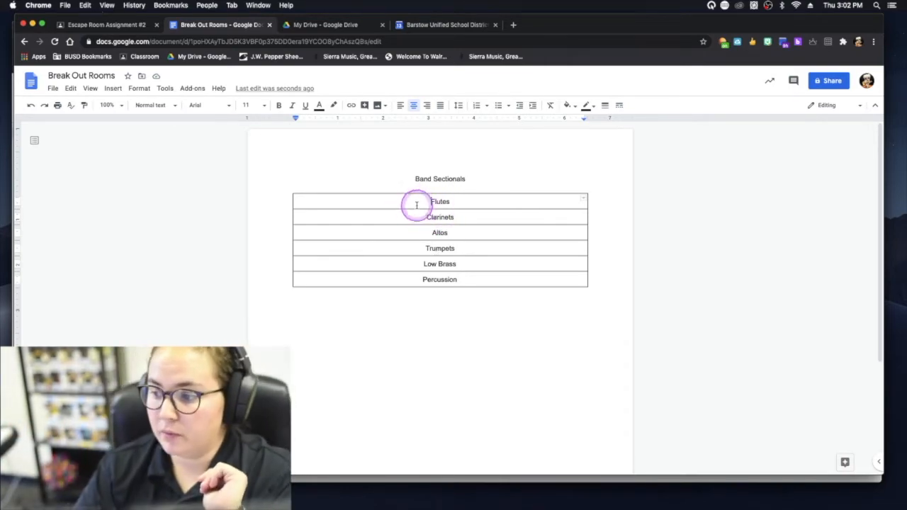
# Search for "google meets" in a new browser tab, open Google Meet and start a meeting nicknamed Flutes.
pyautogui.click(513, 24)
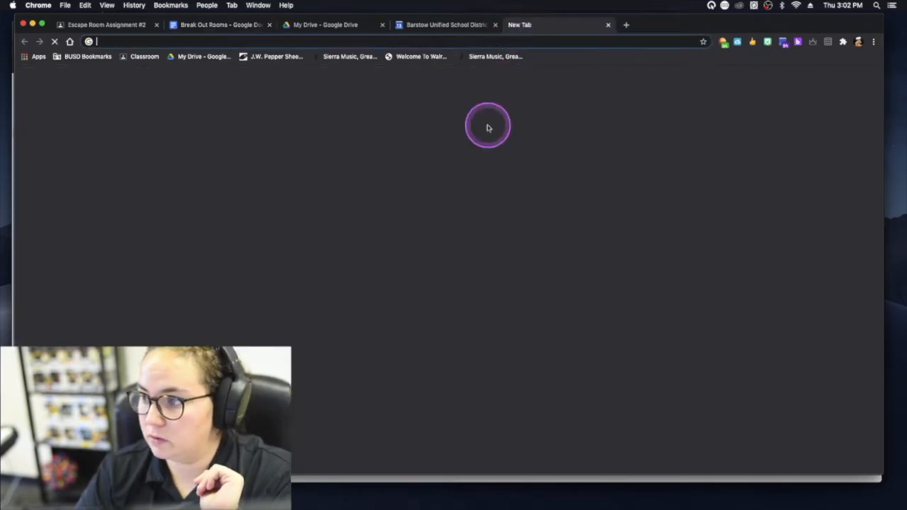
pyautogui.write('google Mets')
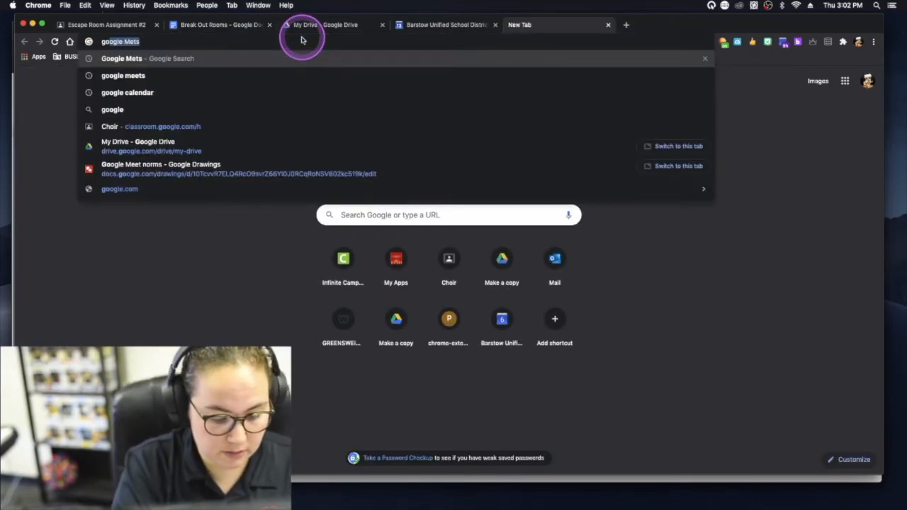
pyautogui.write('gle meets')
pyautogui.press('Return')
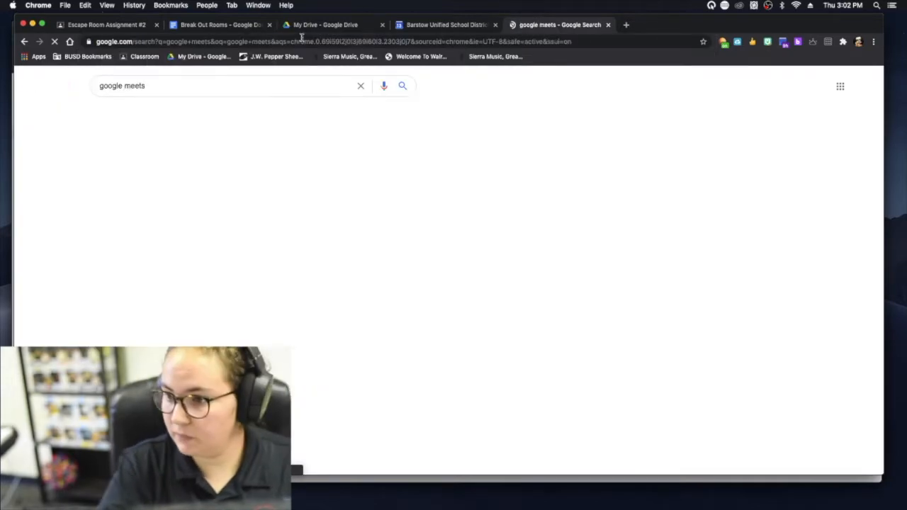
pyautogui.click(135, 166)
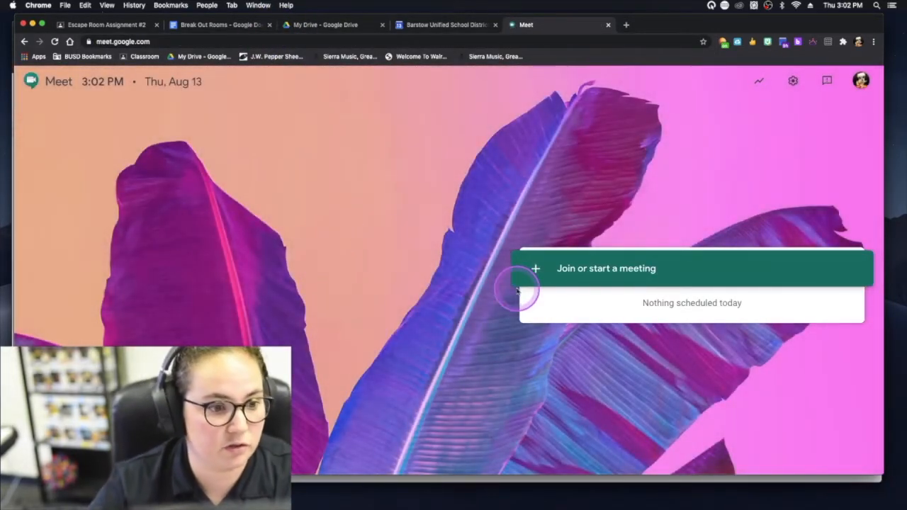
pyautogui.click(603, 276)
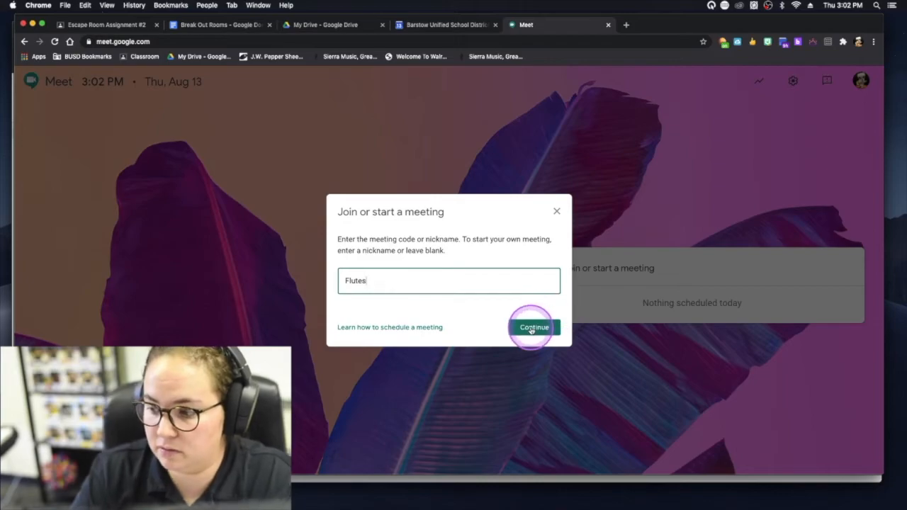
pyautogui.click(533, 327)
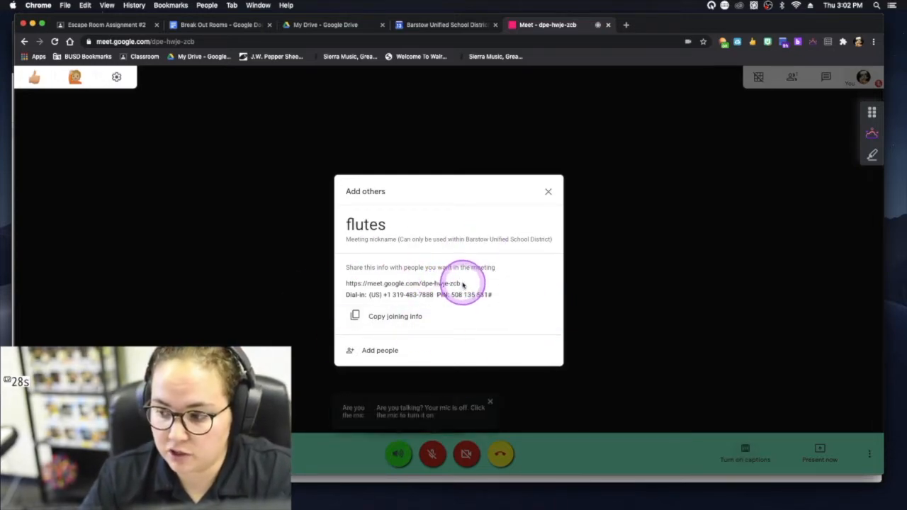
# Copy the flutes meeting's web link from its joining information.
pyautogui.moveTo(460, 284); pyautogui.dragTo(423, 283)
pyautogui.rightClick(348, 284)
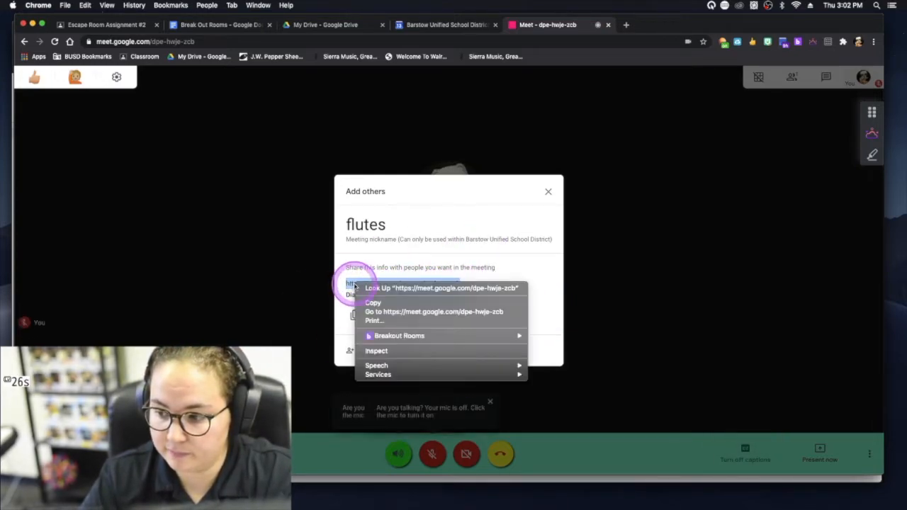
pyautogui.click(370, 300)
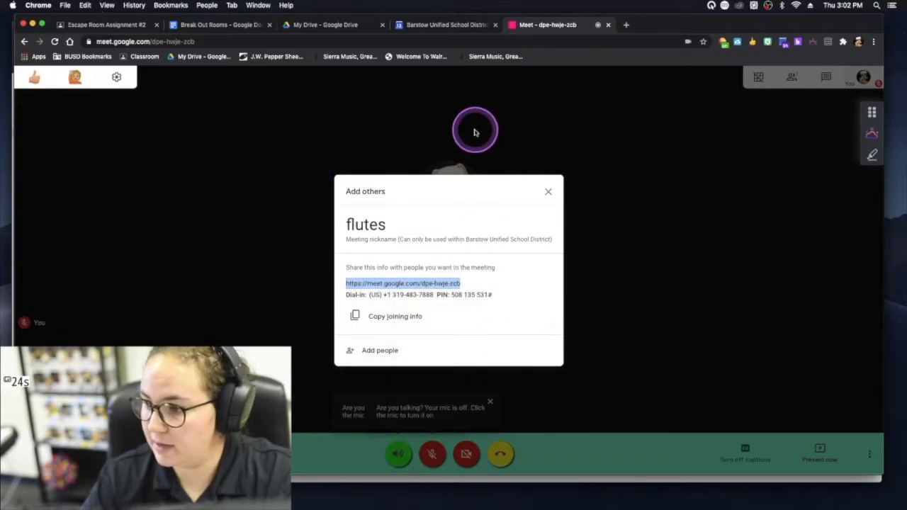
# In the Break Out Rooms document, turn the word Flutes in the table into a hyperlink to the copied meeting address.
pyautogui.click(234, 26)
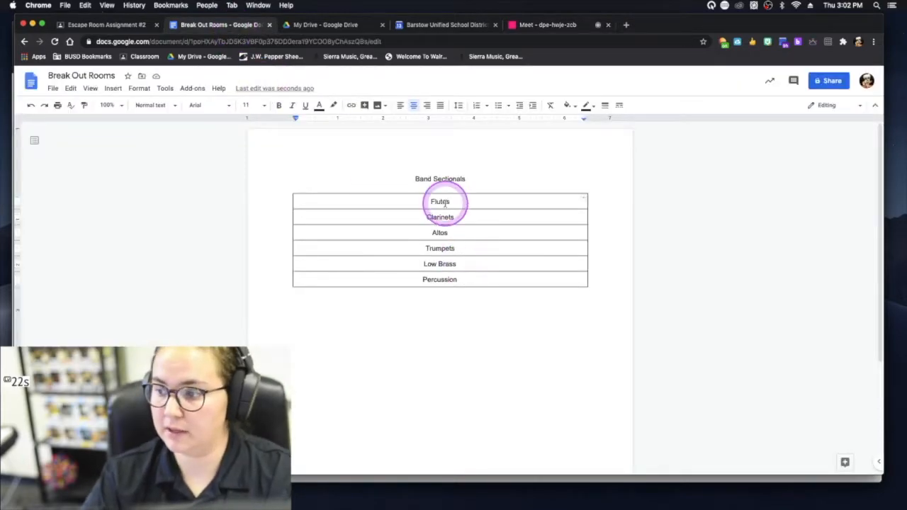
pyautogui.moveTo(454, 202); pyautogui.dragTo(423, 202)
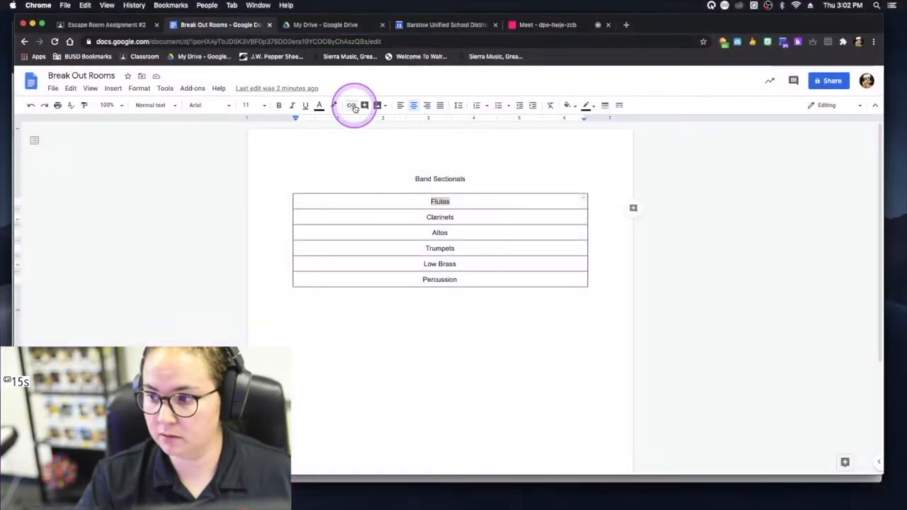
pyautogui.click(352, 105)
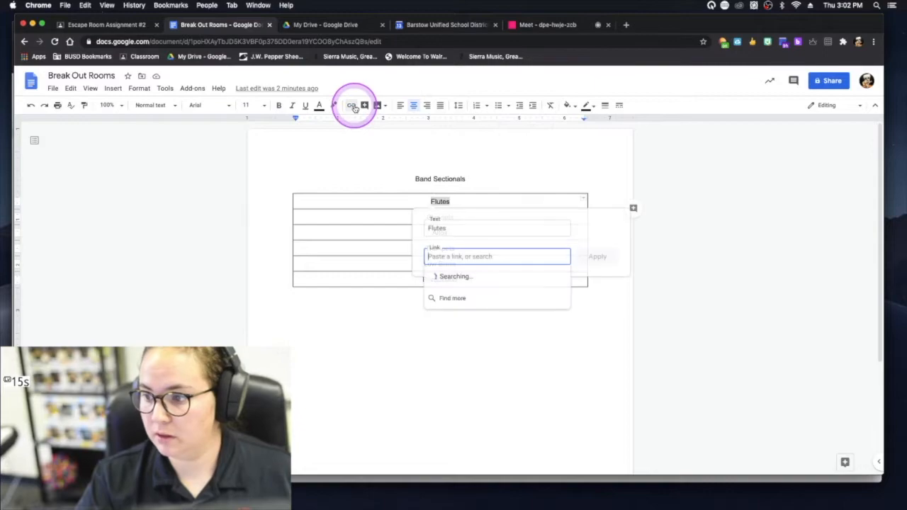
pyautogui.rightClick(442, 260)
pyautogui.click(458, 317)
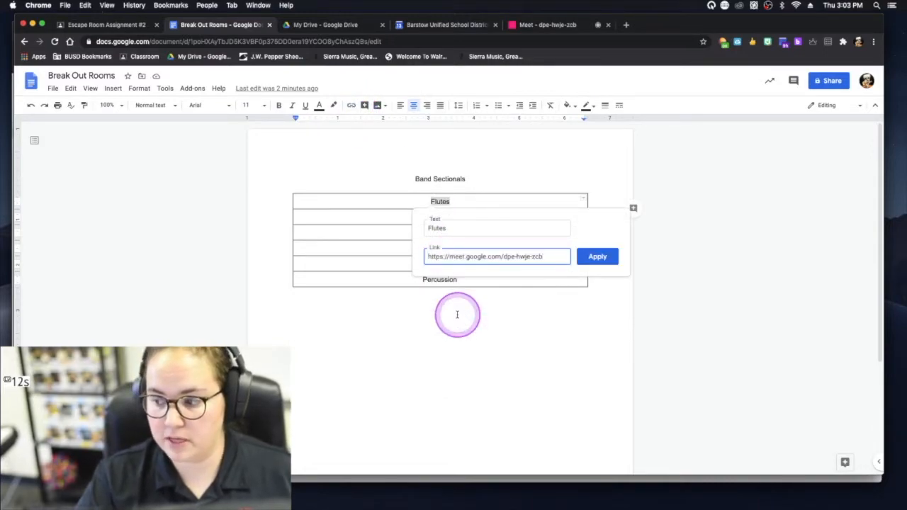
pyautogui.click(598, 257)
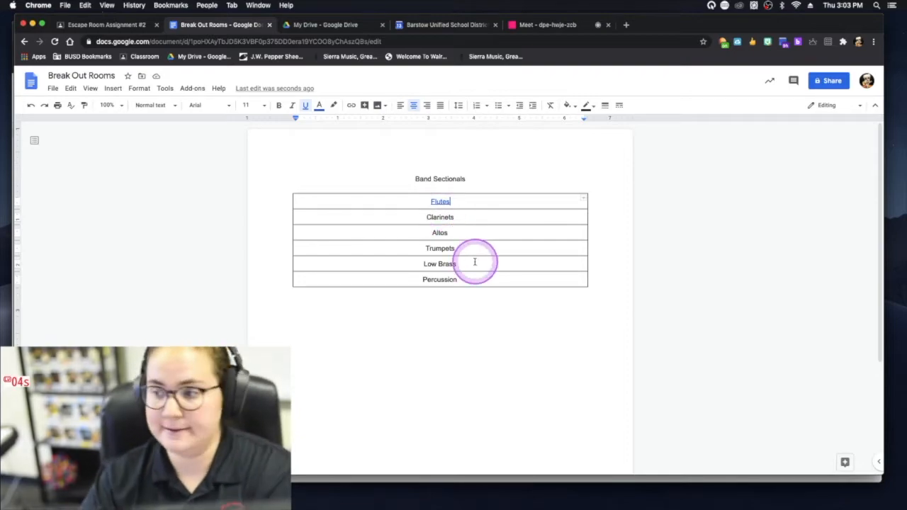
# Dismiss the flutes meeting's joining information and look up "google meets" in another browser tab to open Google Meet again.
pyautogui.click(555, 25)
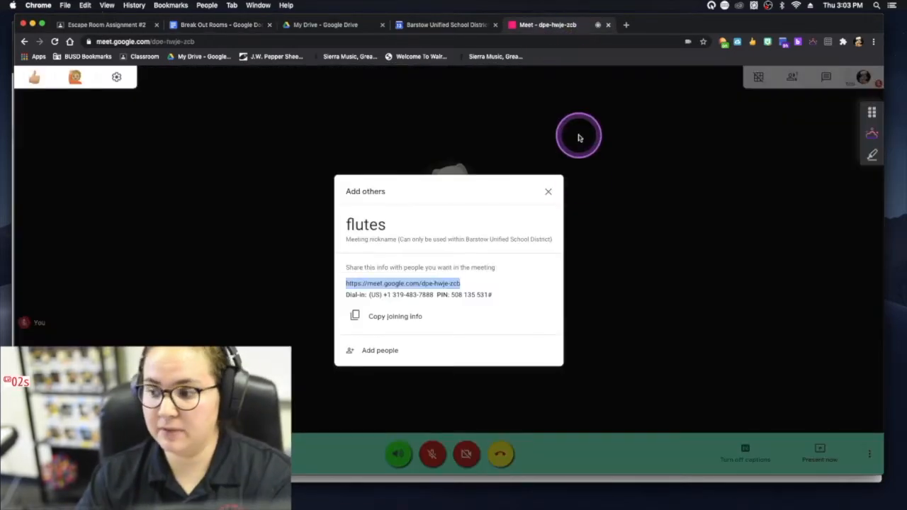
pyautogui.click(548, 191)
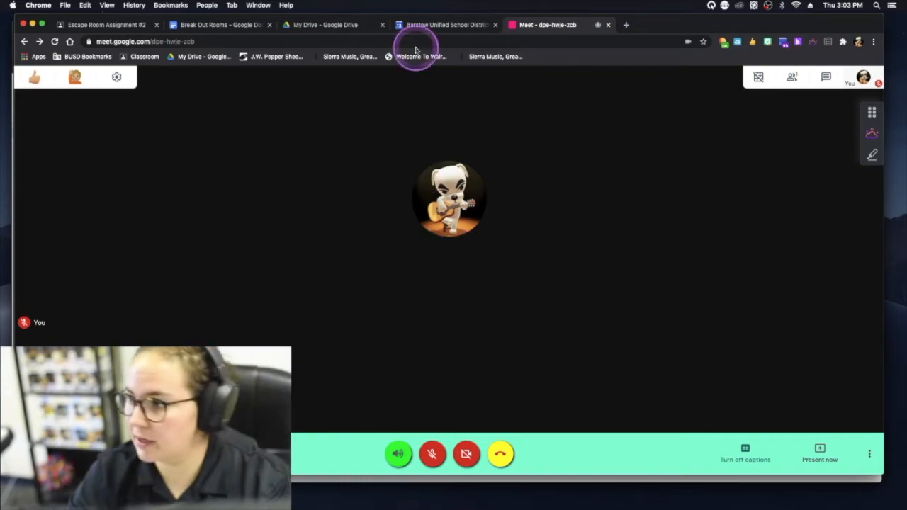
pyautogui.click(627, 26)
pyautogui.write('google meet')
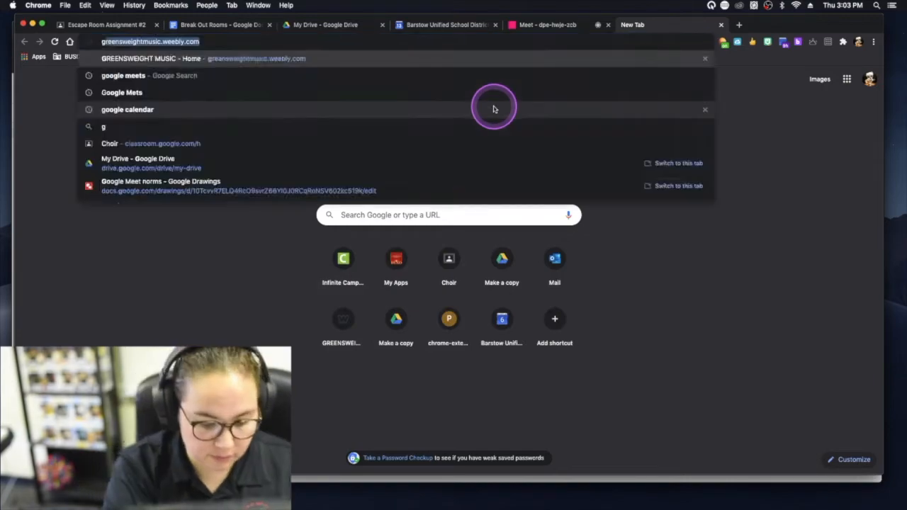
pyautogui.write('s')
pyautogui.press('Return')
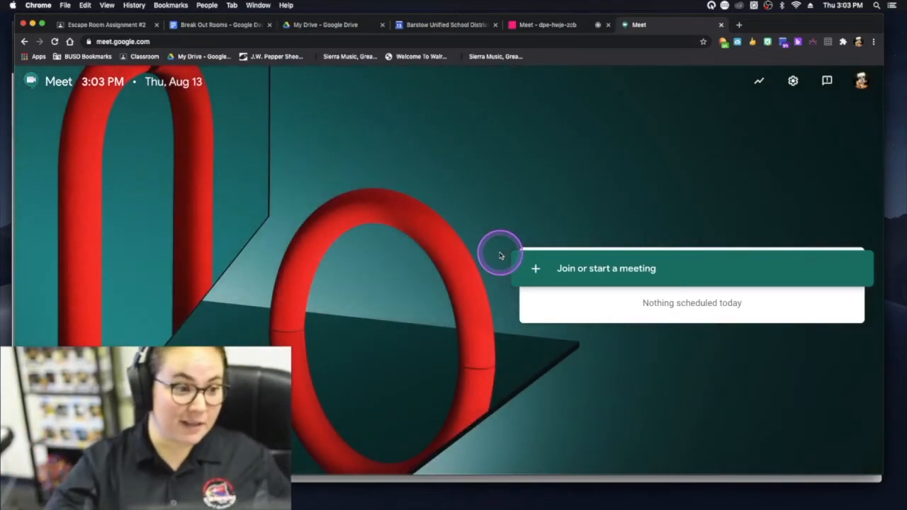
# Start and join a second meeting nicknamed Clarinets.
pyautogui.click(599, 268)
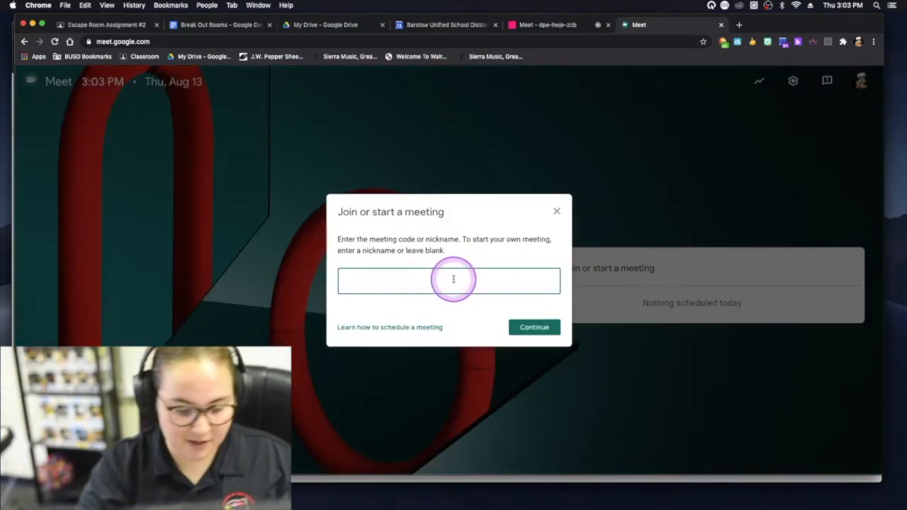
pyautogui.write('Clarinets')
pyautogui.click(534, 327)
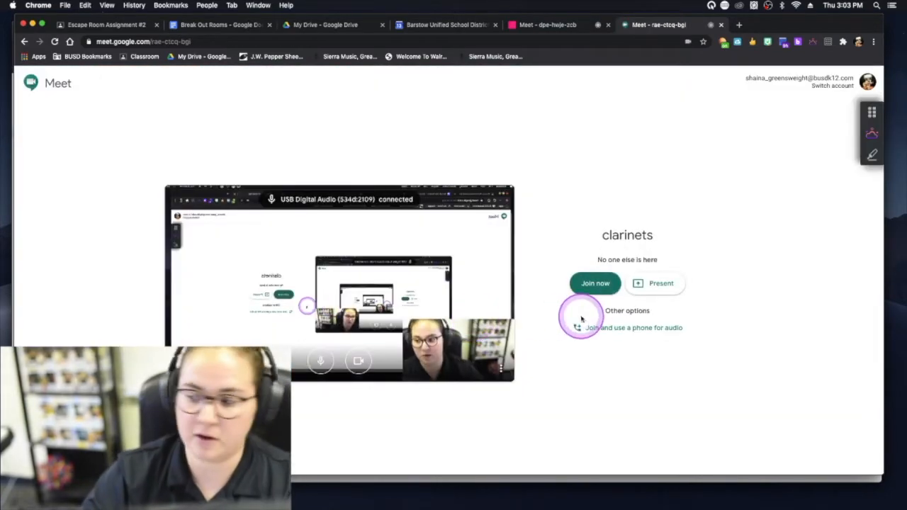
pyautogui.click(592, 284)
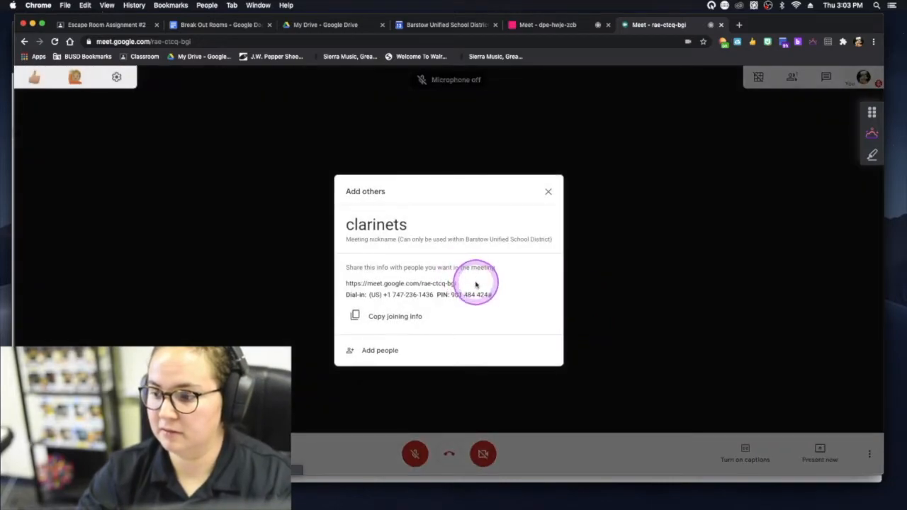
# Copy the clarinets meeting's web link from its joining information.
pyautogui.moveTo(456, 283); pyautogui.dragTo(354, 290)
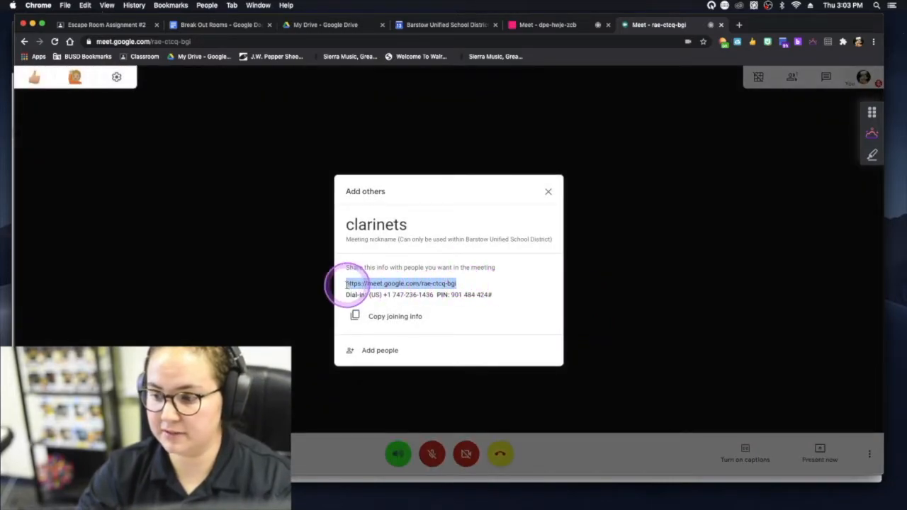
pyautogui.rightClick(347, 289)
pyautogui.click(350, 301)
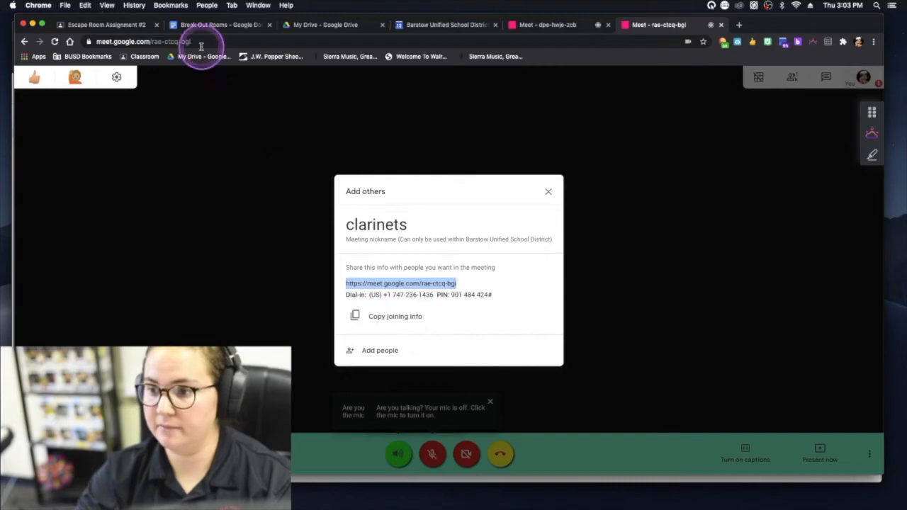
# In the Break Out Rooms document, hyperlink the word Clarinets in the table to the copied clarinets meeting address.
pyautogui.click(205, 25)
pyautogui.click(465, 218)
pyautogui.doubleClick(437, 218)
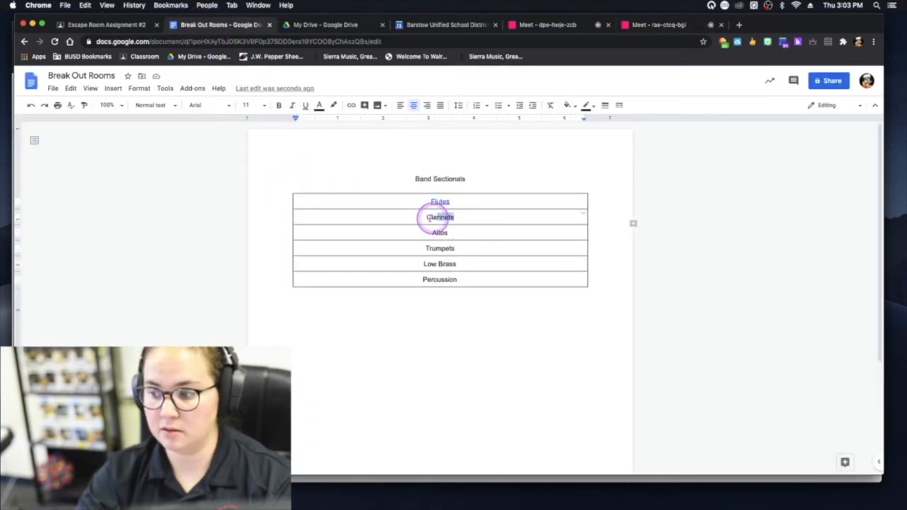
pyautogui.click(351, 105)
pyautogui.rightClick(448, 273)
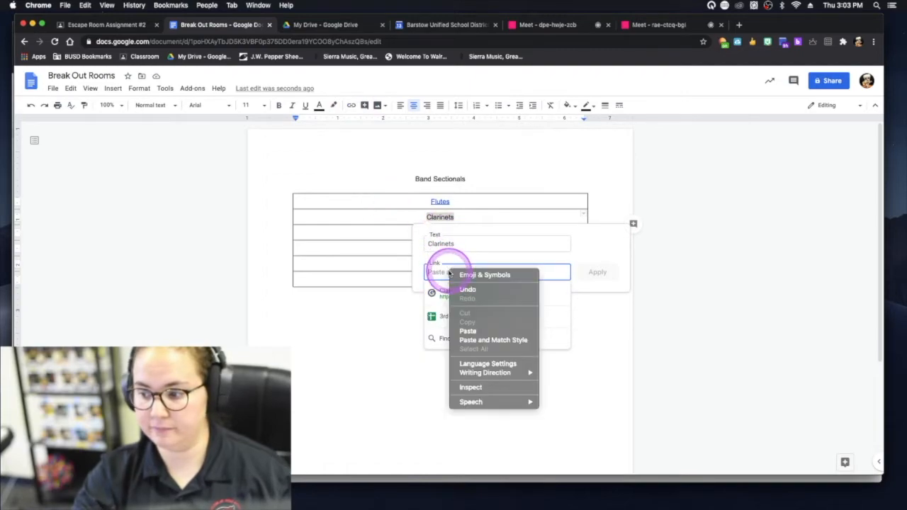
pyautogui.click(465, 330)
pyautogui.click(596, 271)
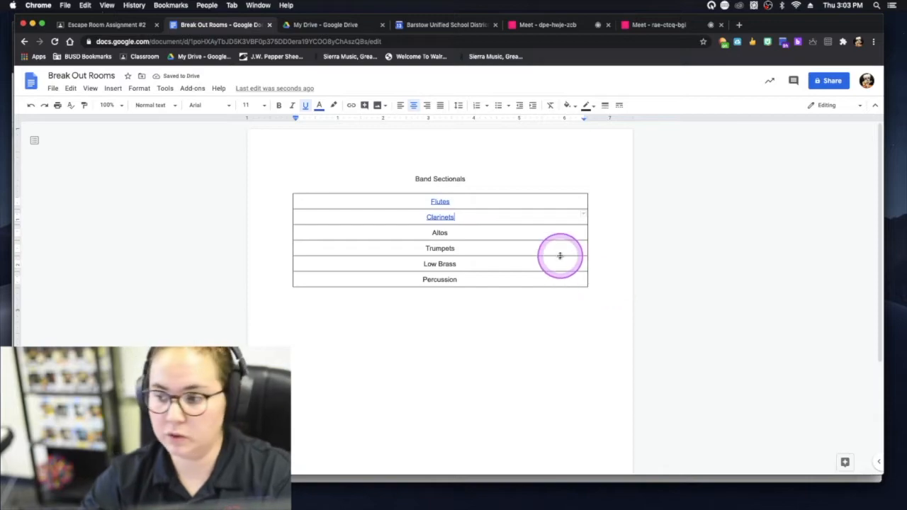
pyautogui.click(496, 157)
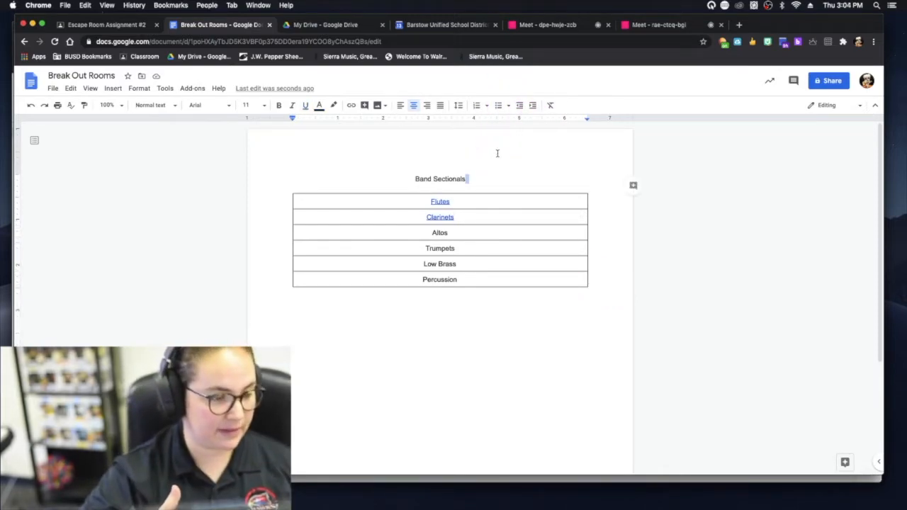
# Switch between the open flutes and clarinets meetings, and dismiss the clarinets meeting's joining information.
pyautogui.click(560, 26)
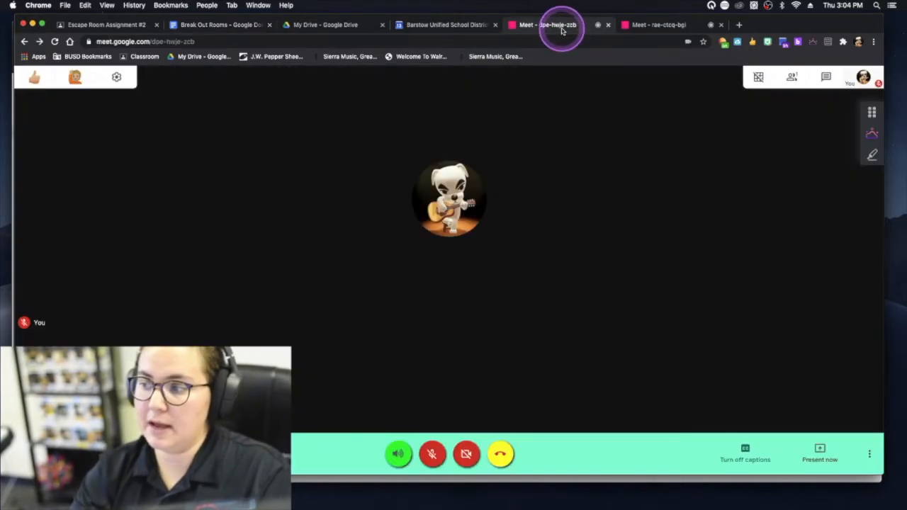
pyautogui.click(673, 26)
pyautogui.click(551, 26)
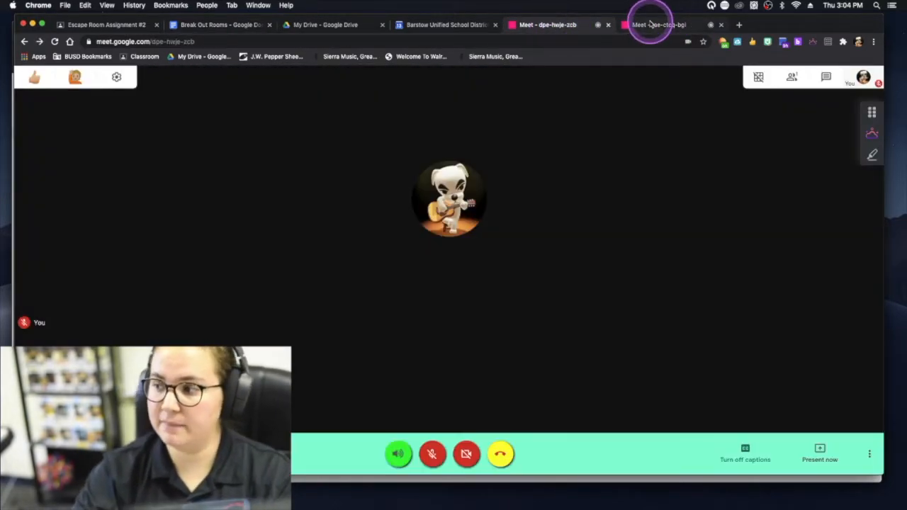
pyautogui.click(654, 24)
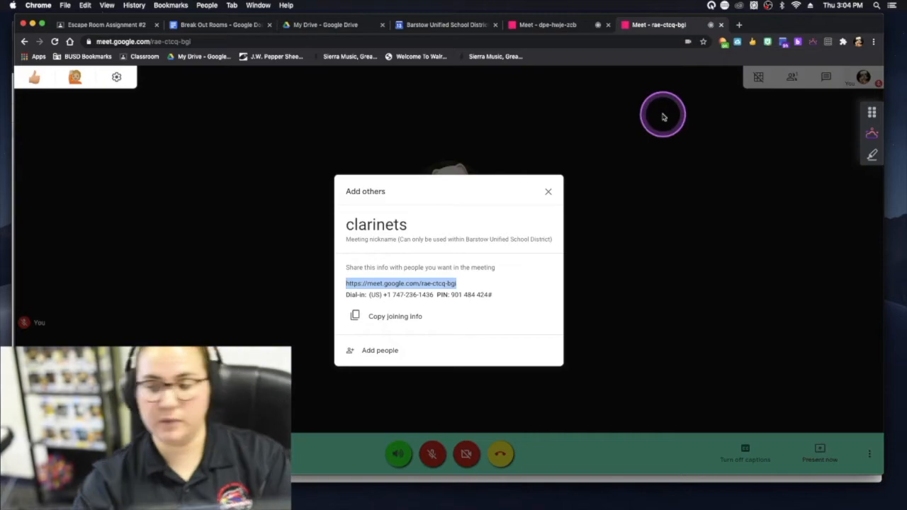
pyautogui.click(548, 193)
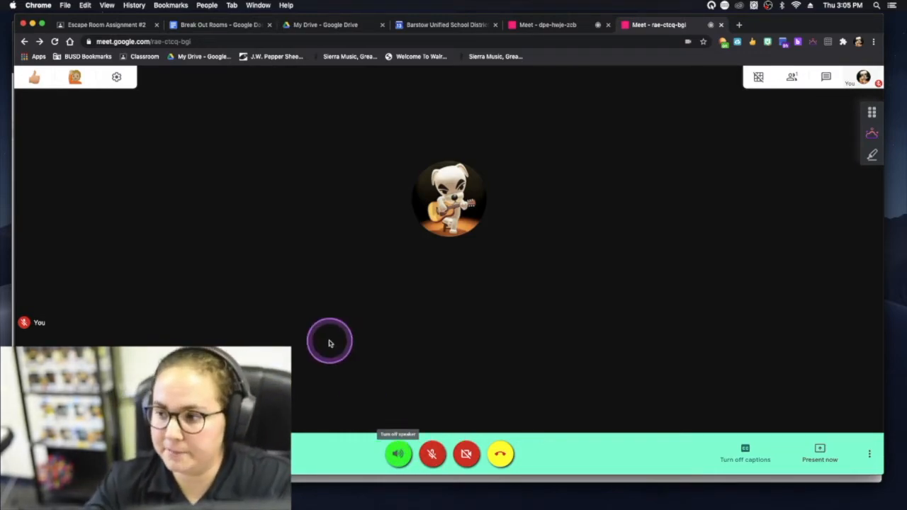
# Return to the Break Out Rooms document and detach the flutes meeting into its own smaller browser window over the document.
pyautogui.click(229, 25)
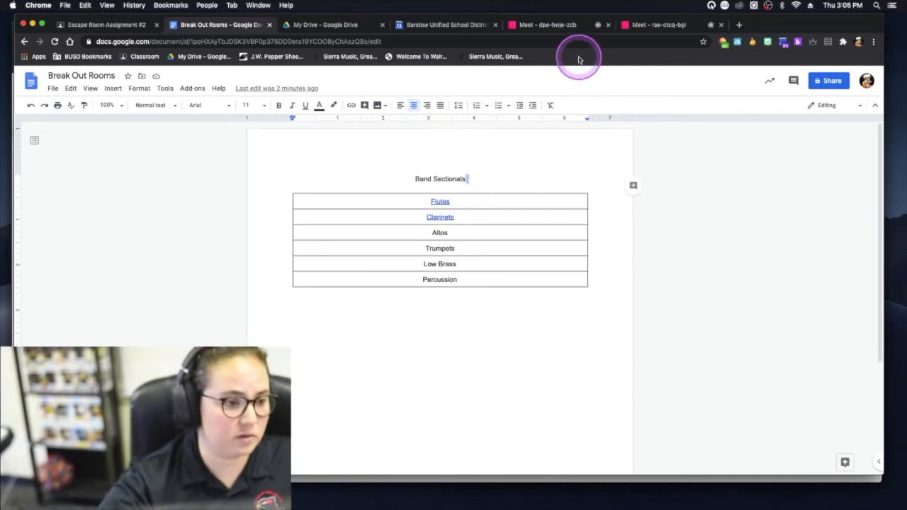
pyautogui.moveTo(549, 27); pyautogui.dragTo(570, 82)
pyautogui.moveTo(31, 79); pyautogui.dragTo(523, 233)
pyautogui.moveTo(723, 238); pyautogui.dragTo(229, 22)
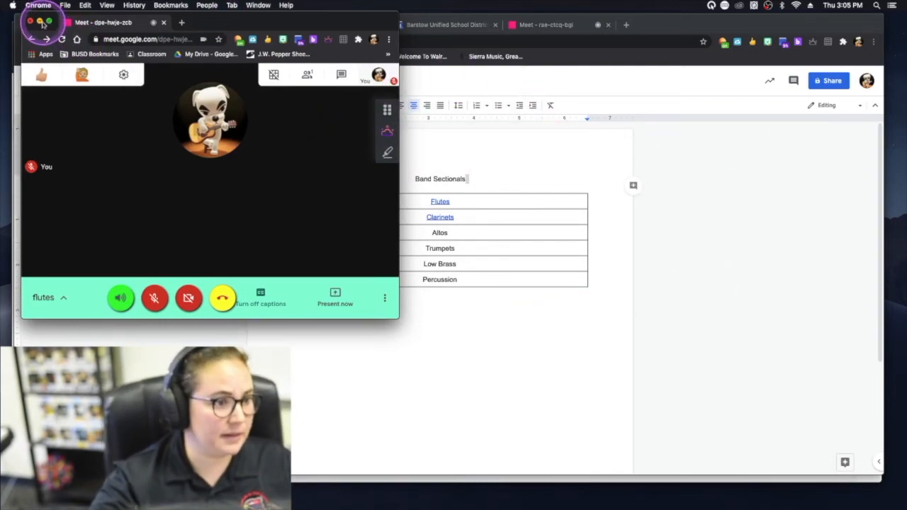
# Merge the flutes meeting back into the main browser window and bring up the Break Out Rooms document again.
pyautogui.moveTo(81, 21); pyautogui.dragTo(428, 24)
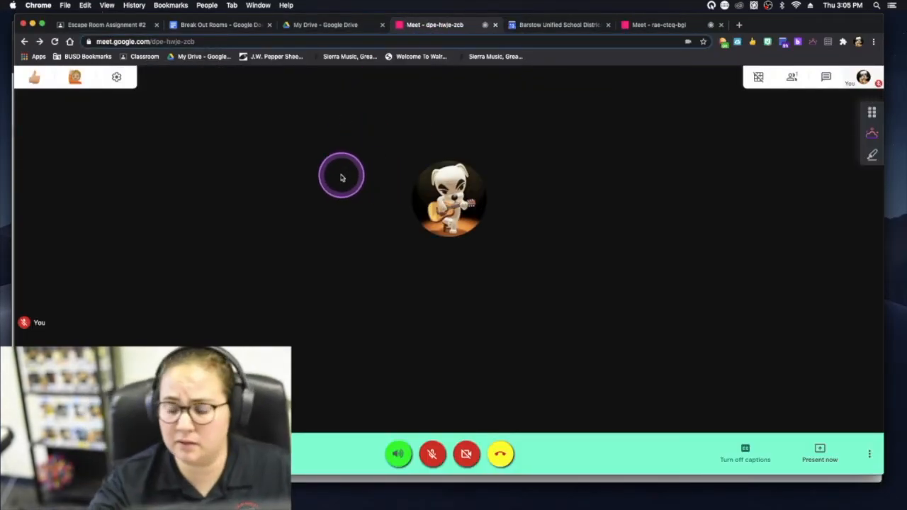
pyautogui.click(195, 24)
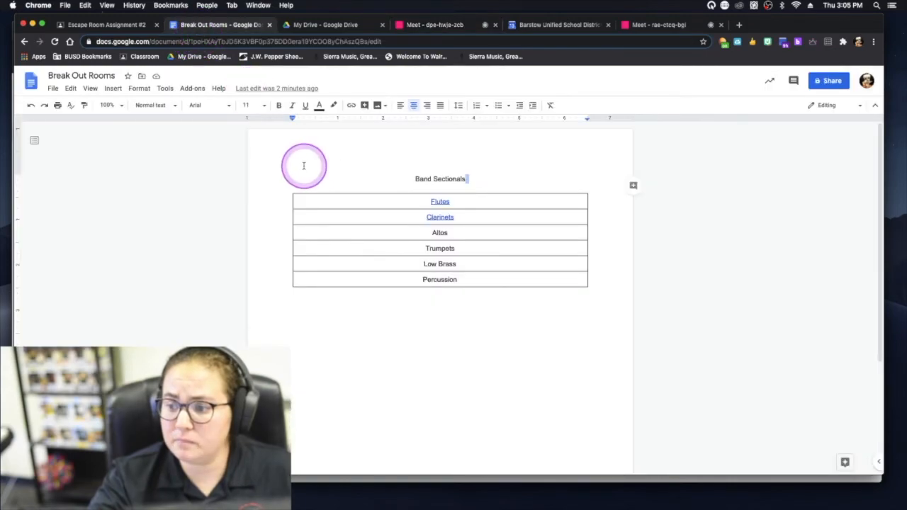